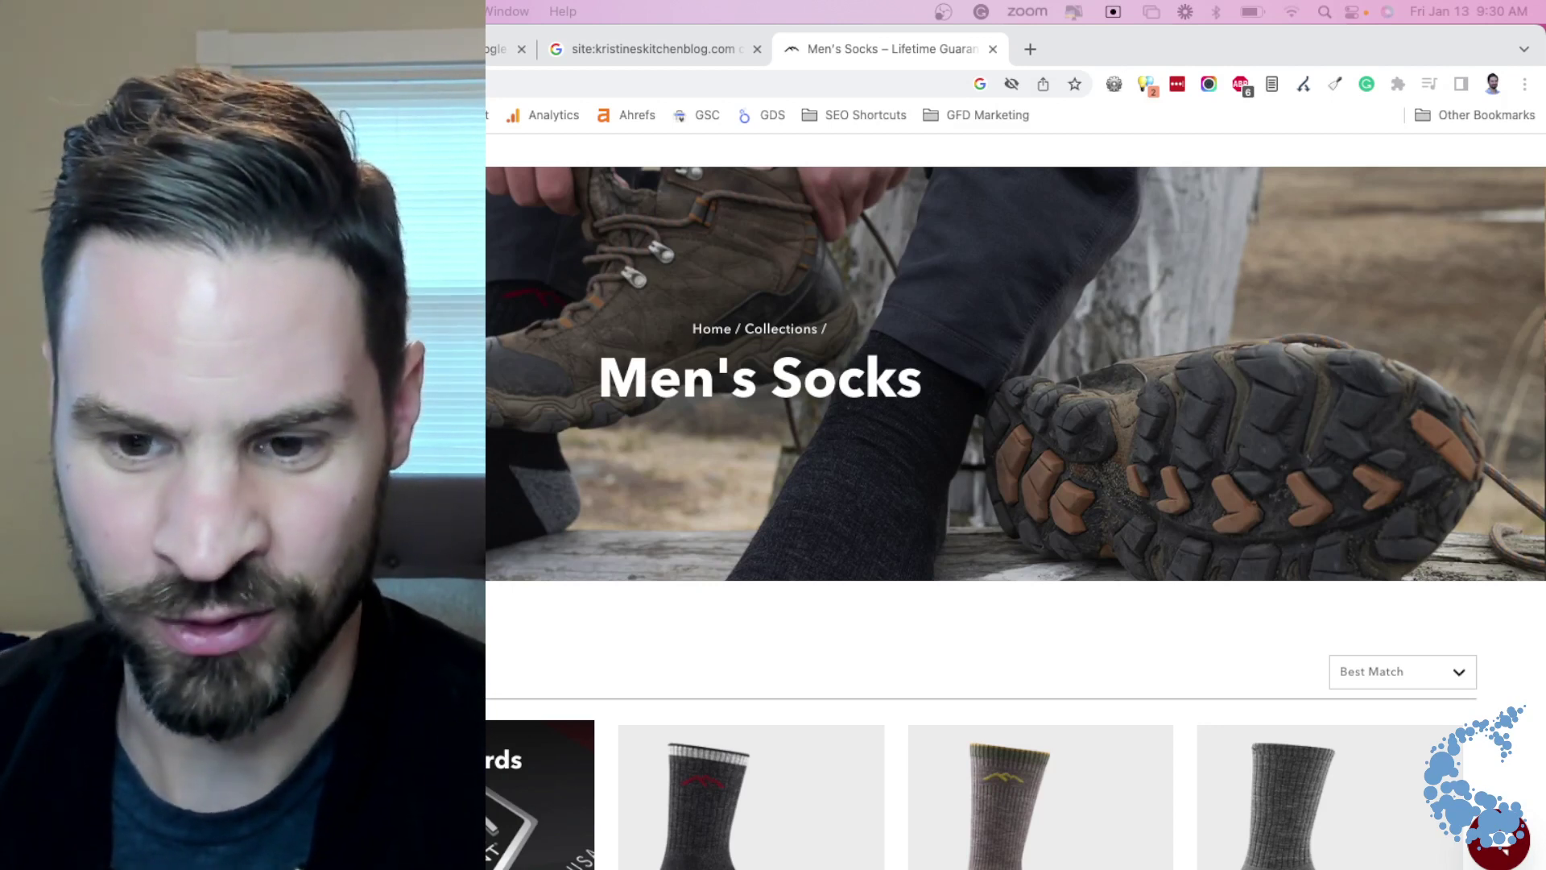
scroll(1209, 483, up, 1)
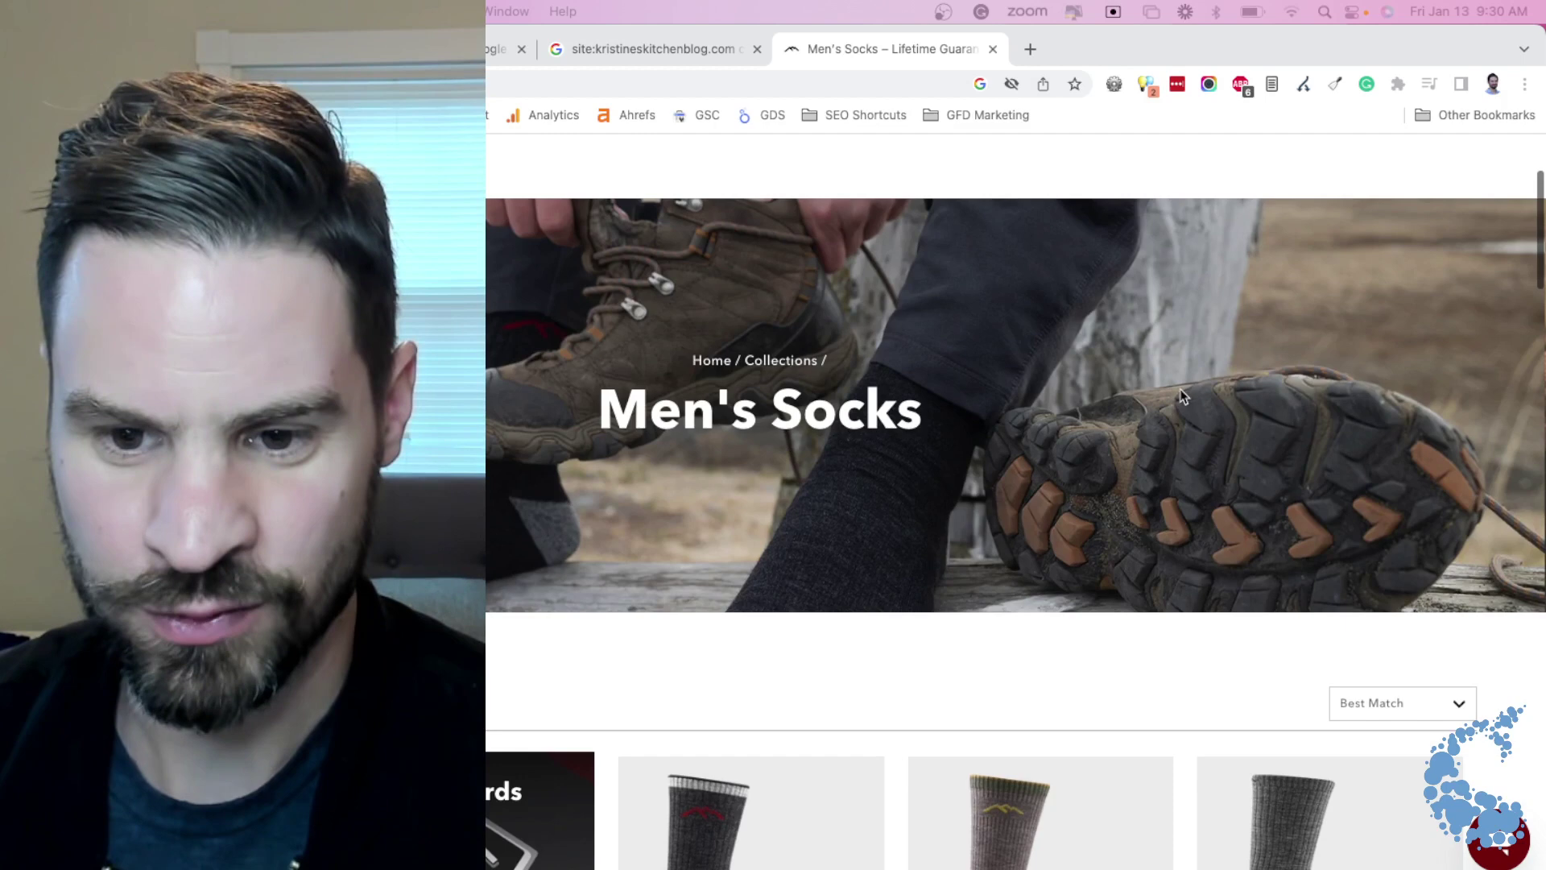
Inspect the Men's Socks page and open the Coverage tool via More tools.
right_click(1178, 416)
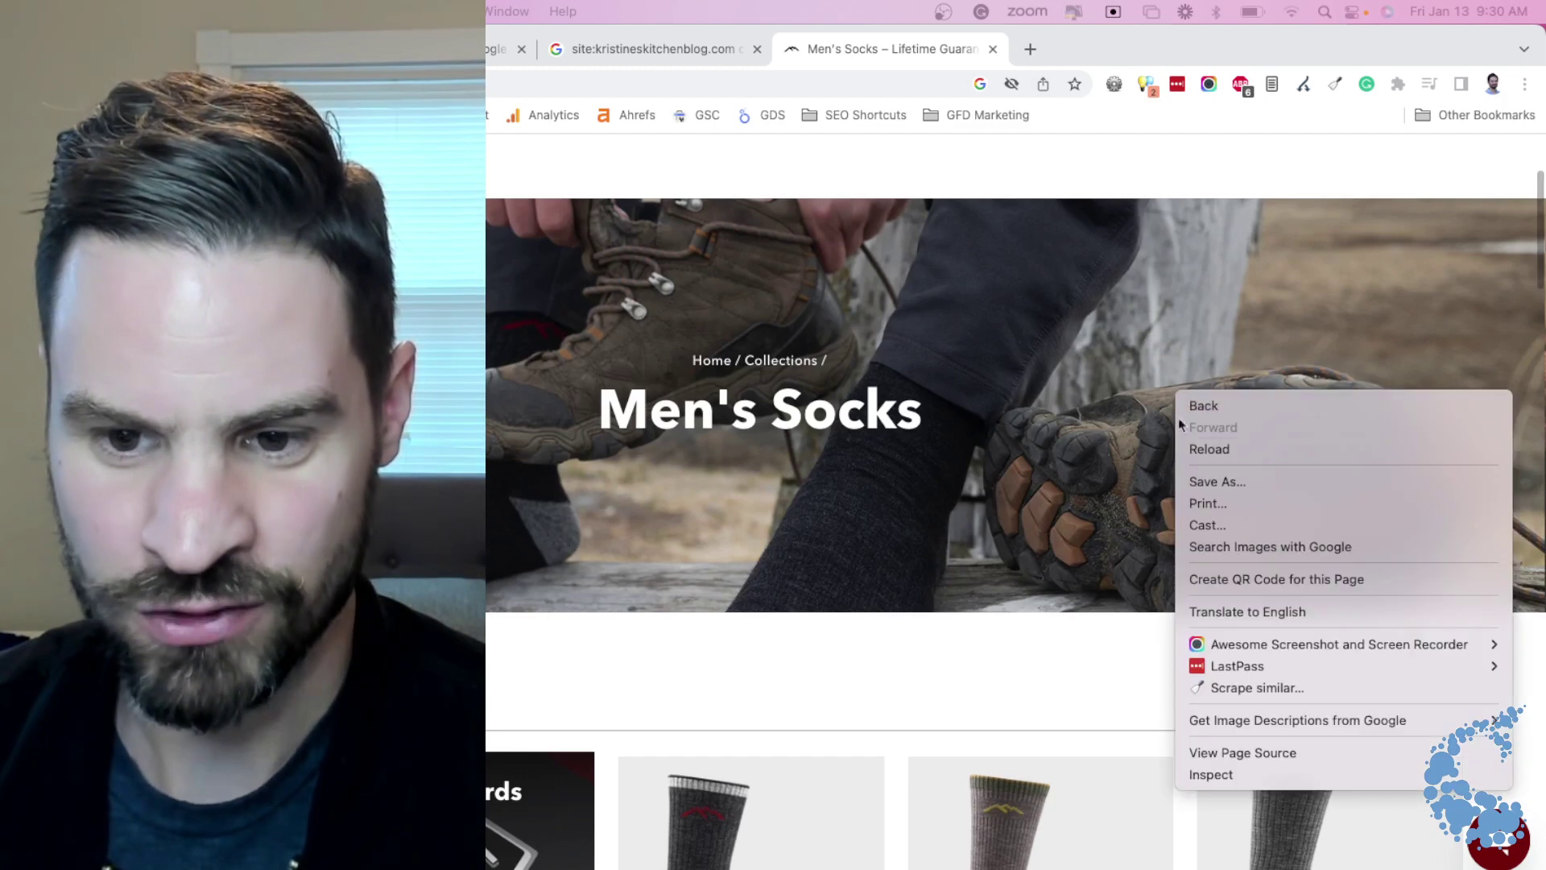
click(1233, 773)
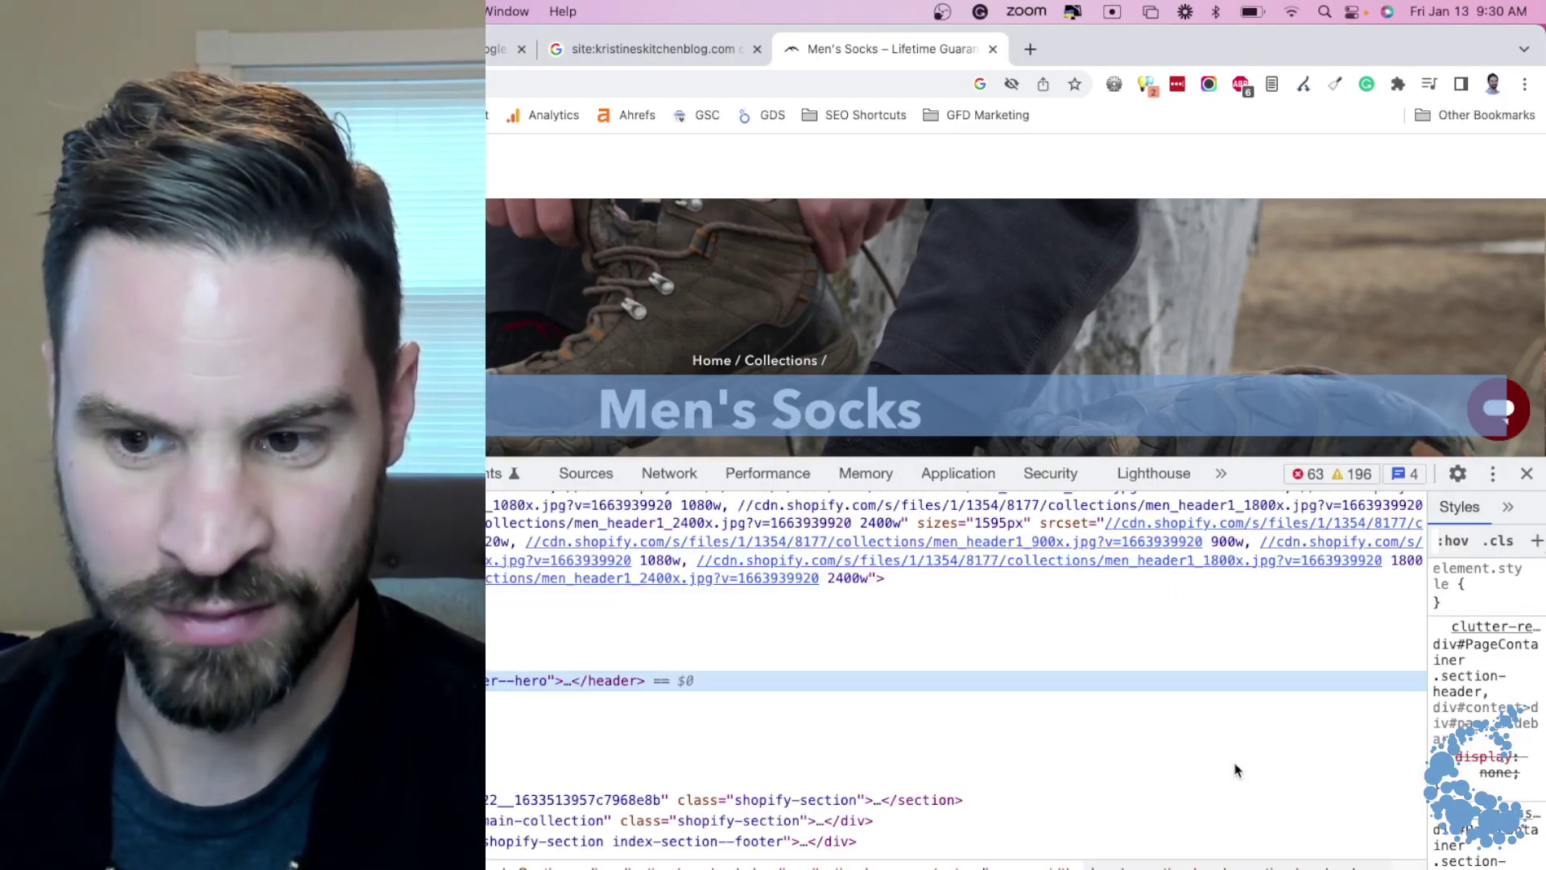
click(1493, 473)
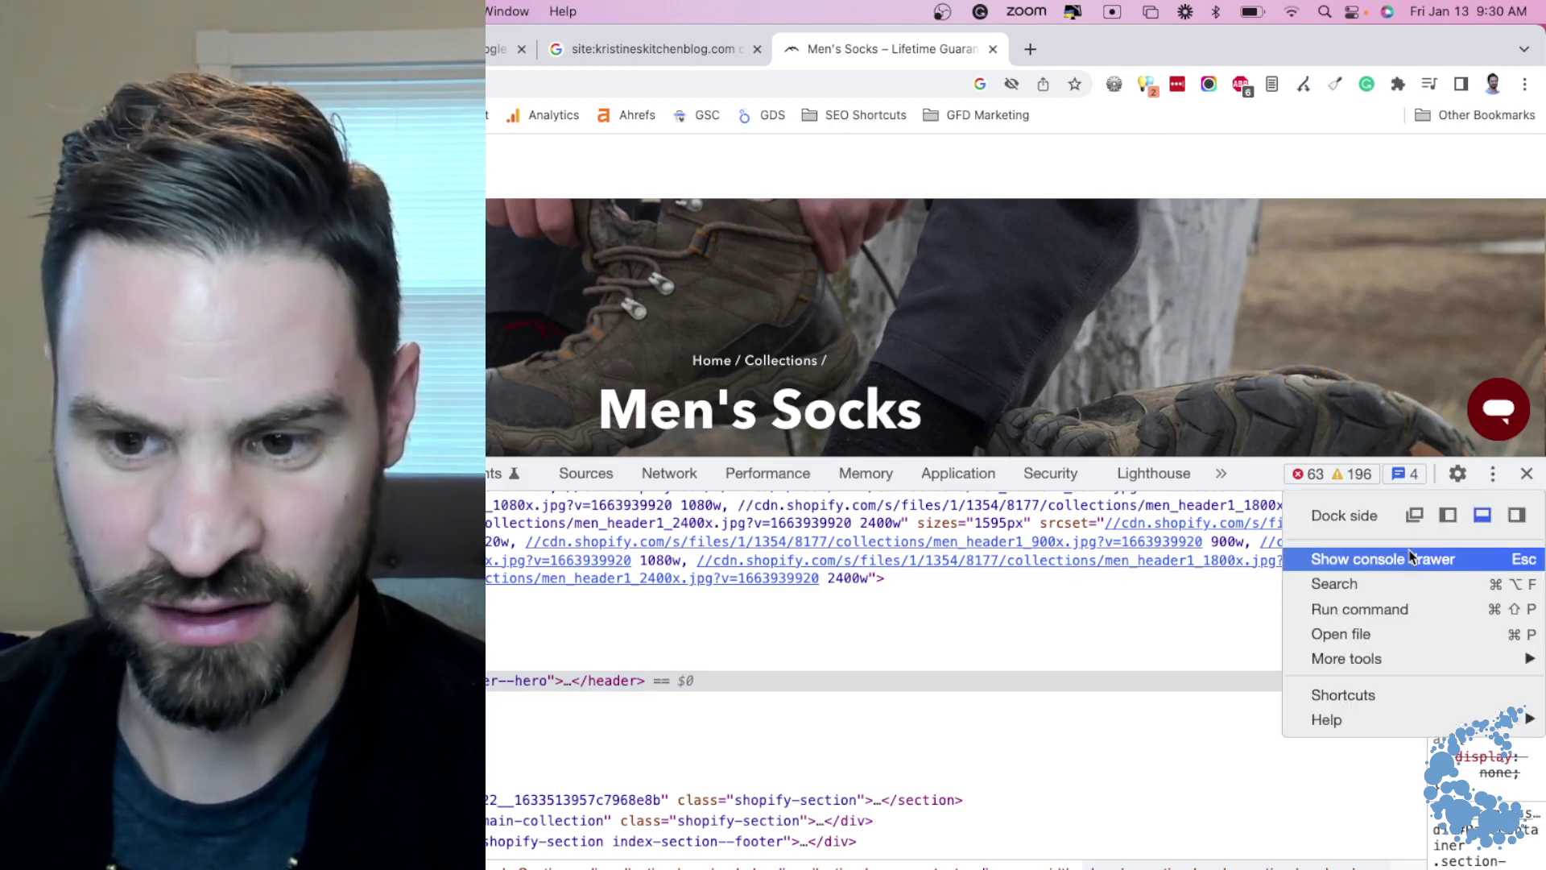
click(1384, 559)
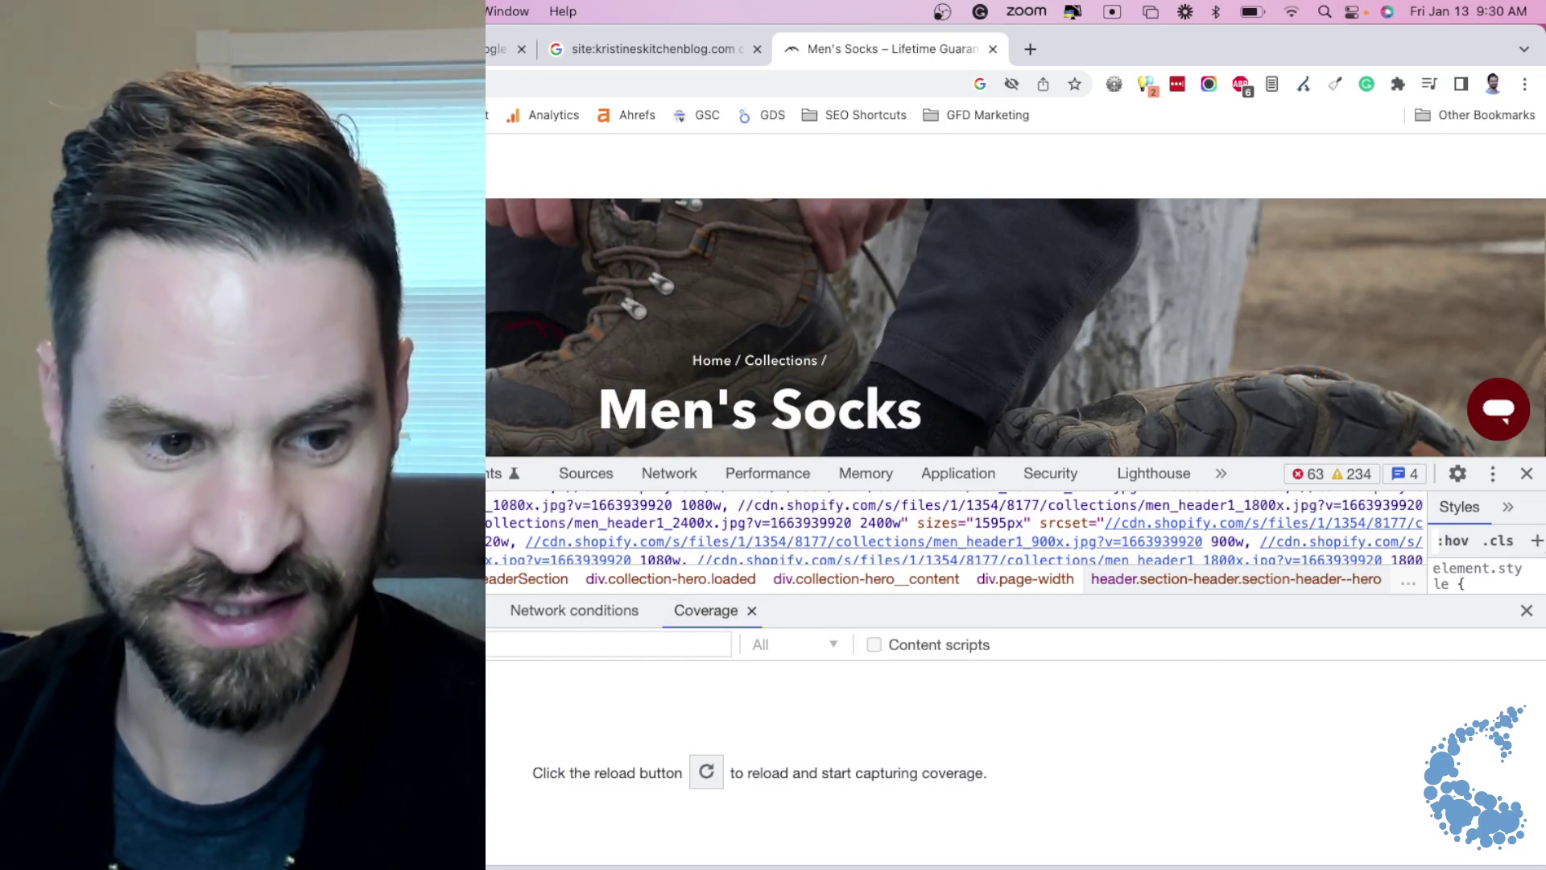
Reload the page to capture per-file total and unused byte coverage.
key(super+r)
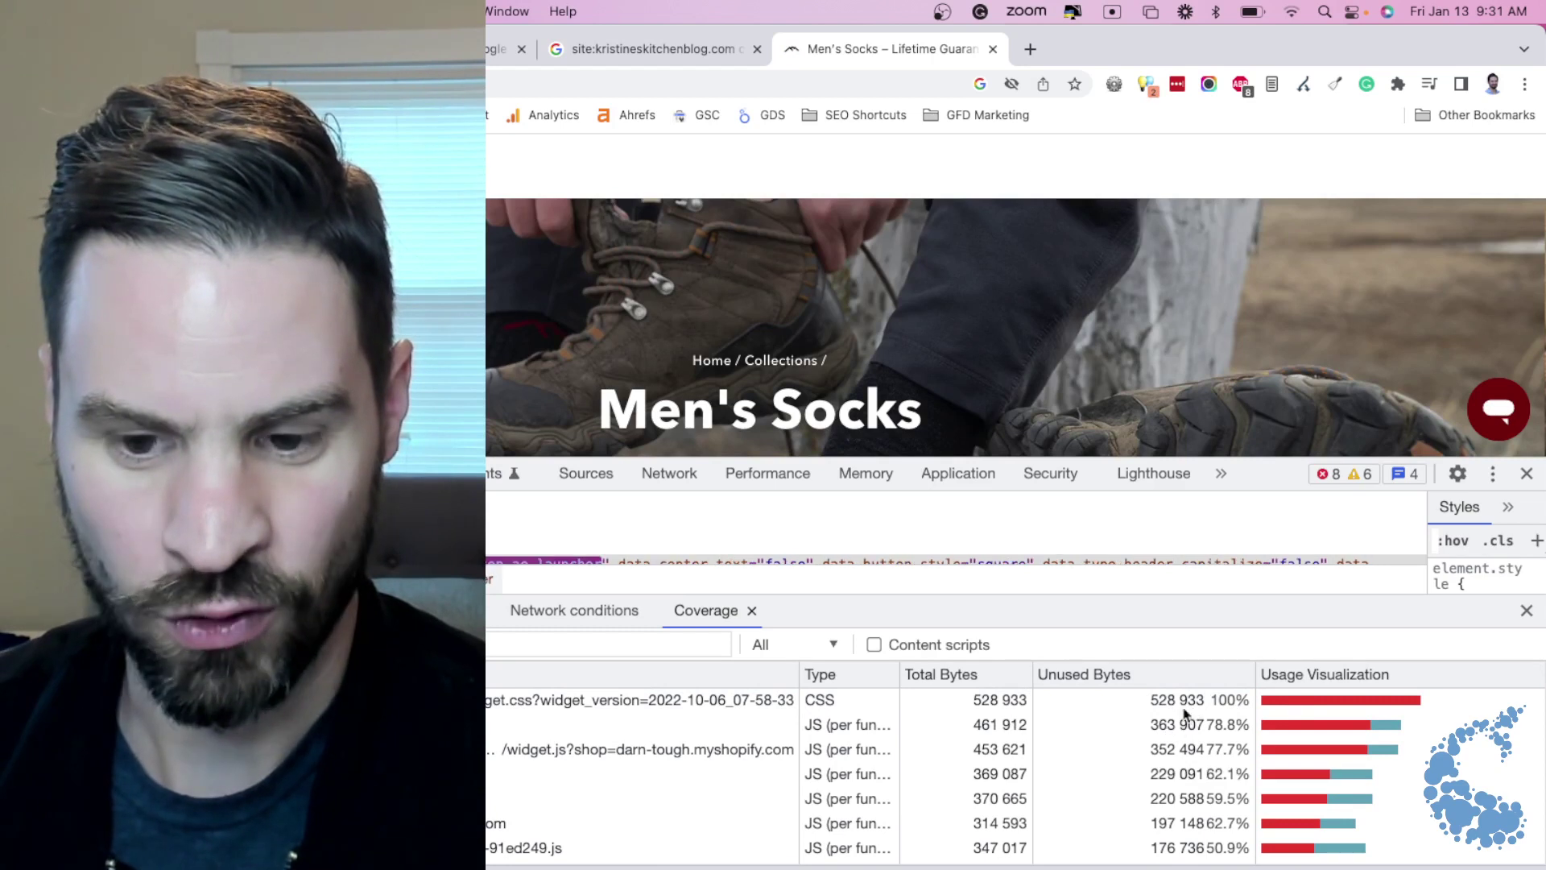
Sort the Coverage table by Unused Bytes, largest first.
click(1179, 679)
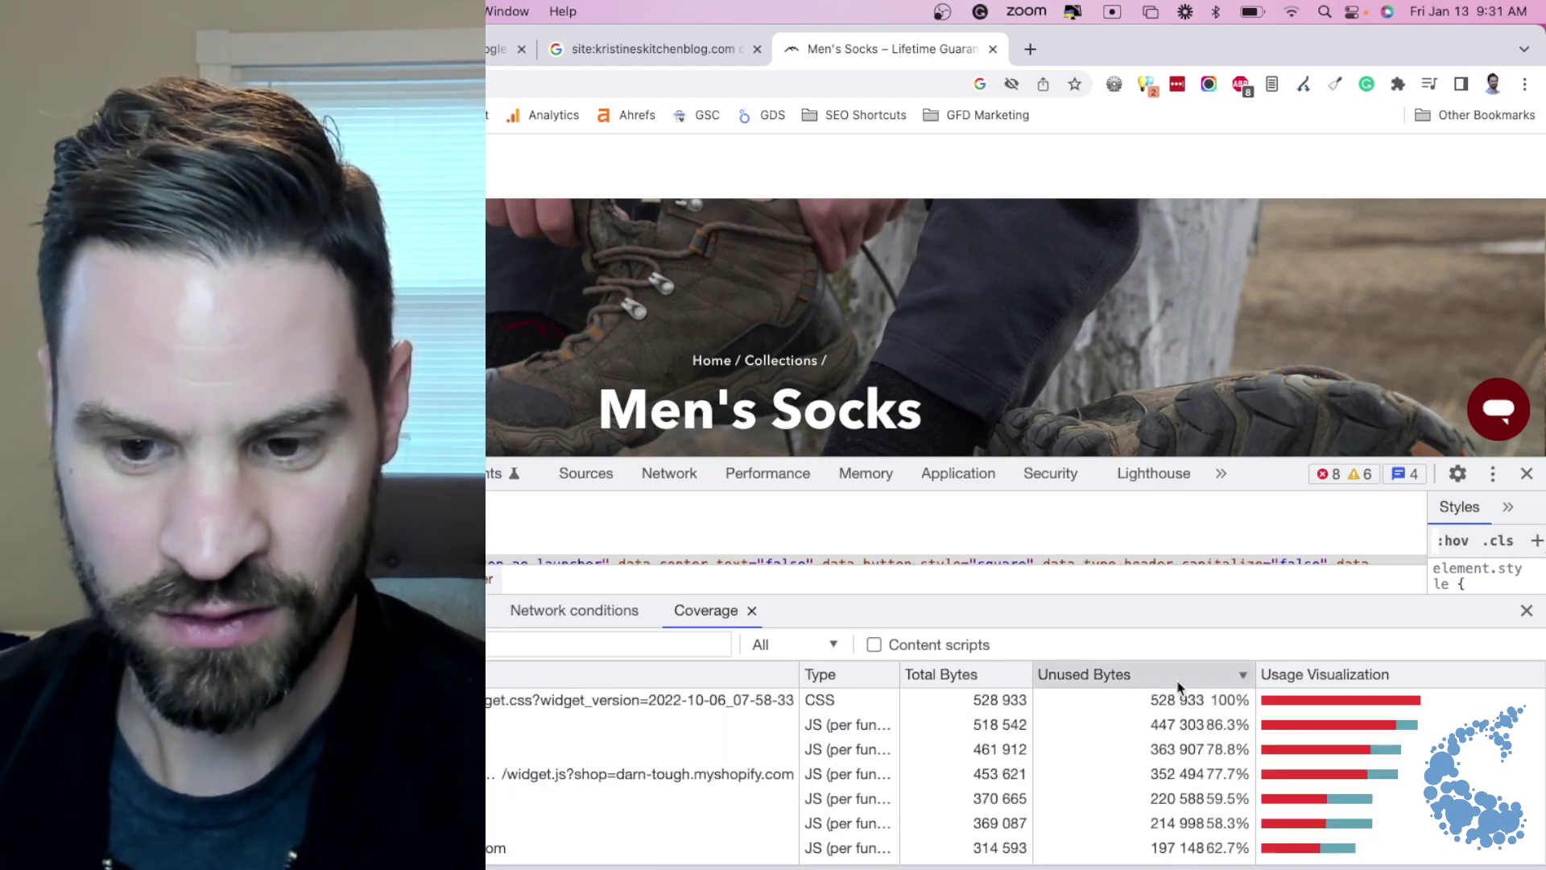